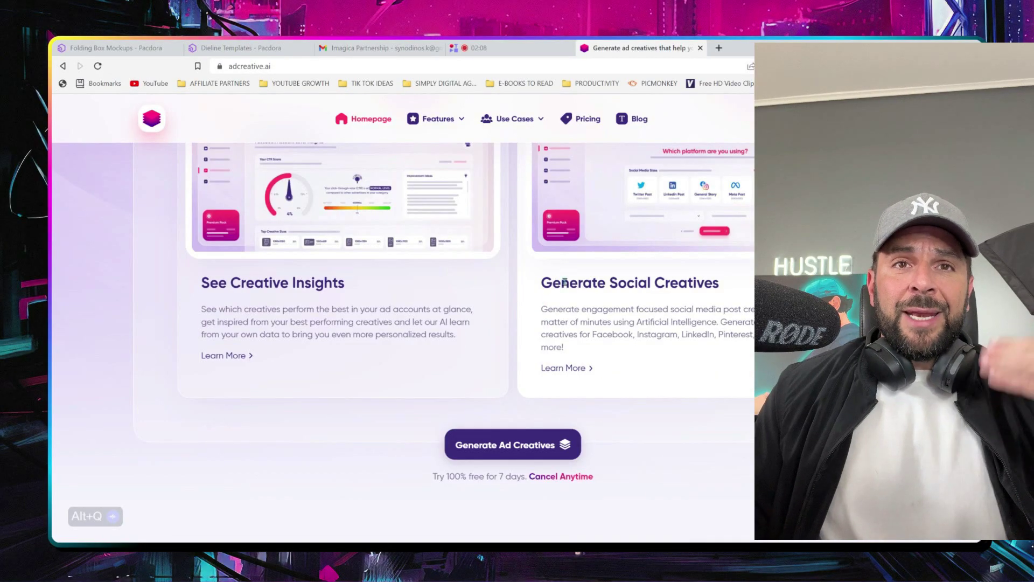
# Open the 'Sign up & Get 10 Free Credits' registration form from Generate Ad Creatives
pyautogui.scroll(-6, 574, 300)
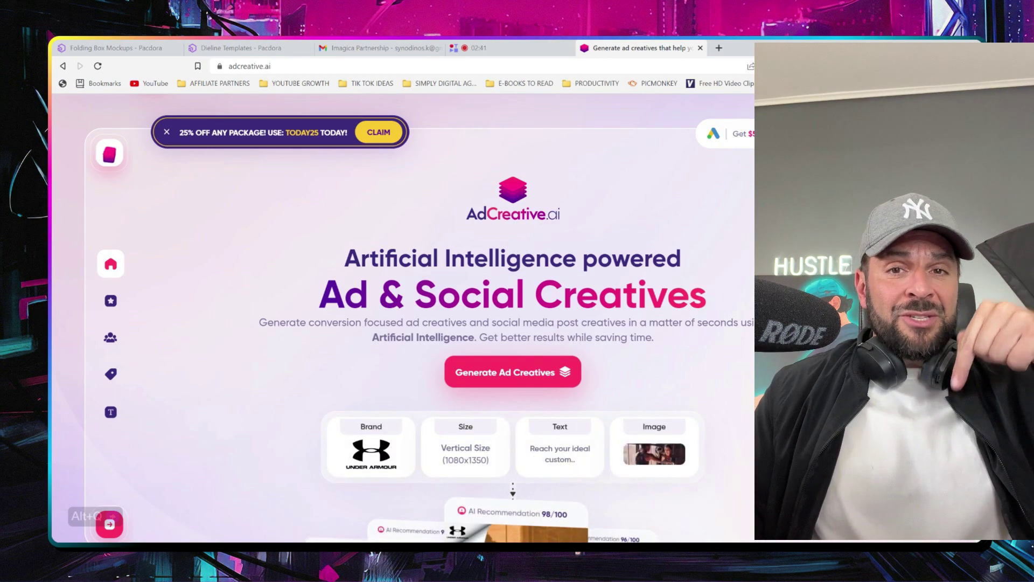
pyautogui.click(517, 380)
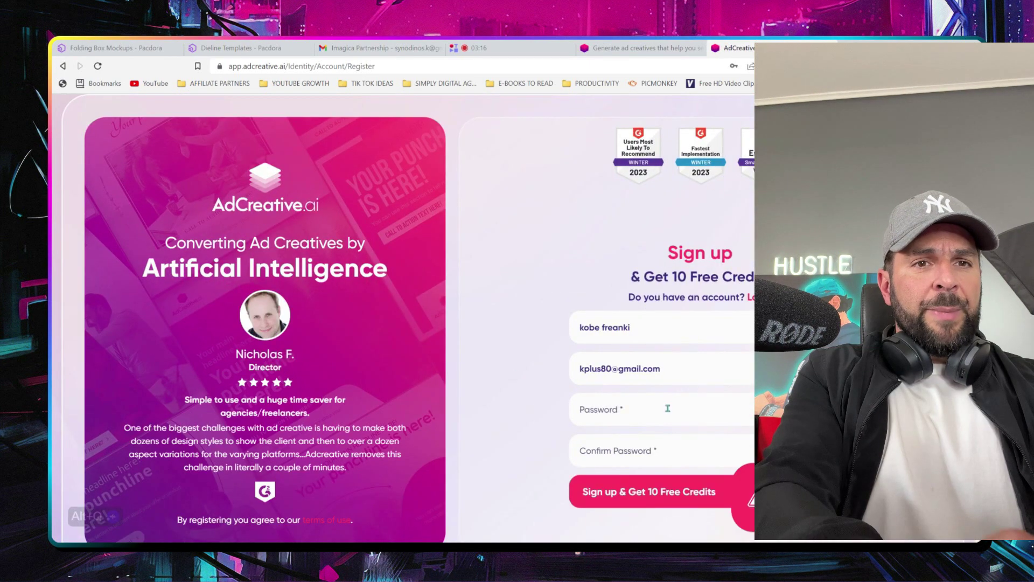
# Enter the account password and fix the brand description to 'Digital Marketing done simple'
pyautogui.write('••••')
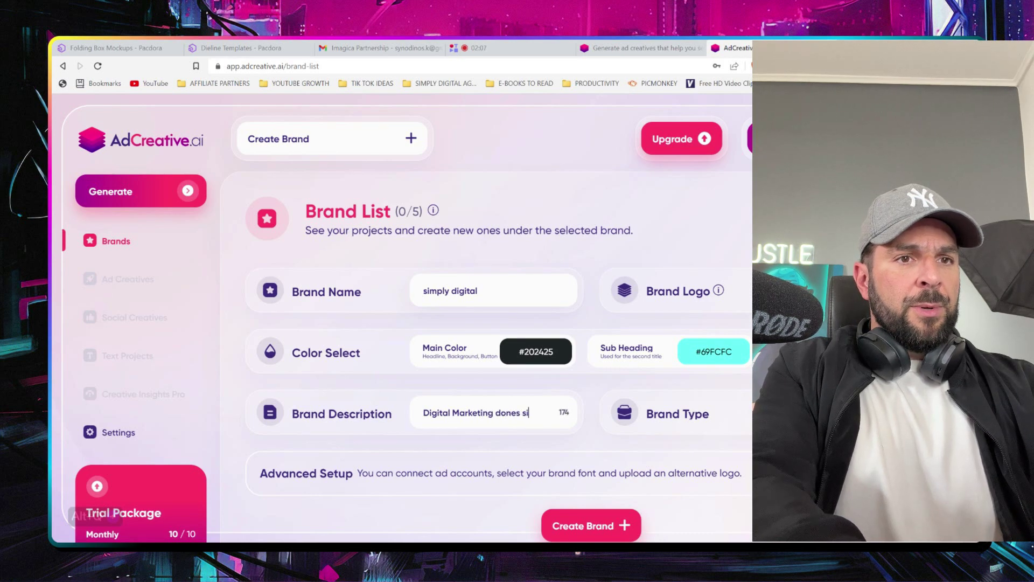
pyautogui.press('BackSpace')
pyautogui.write('simple')
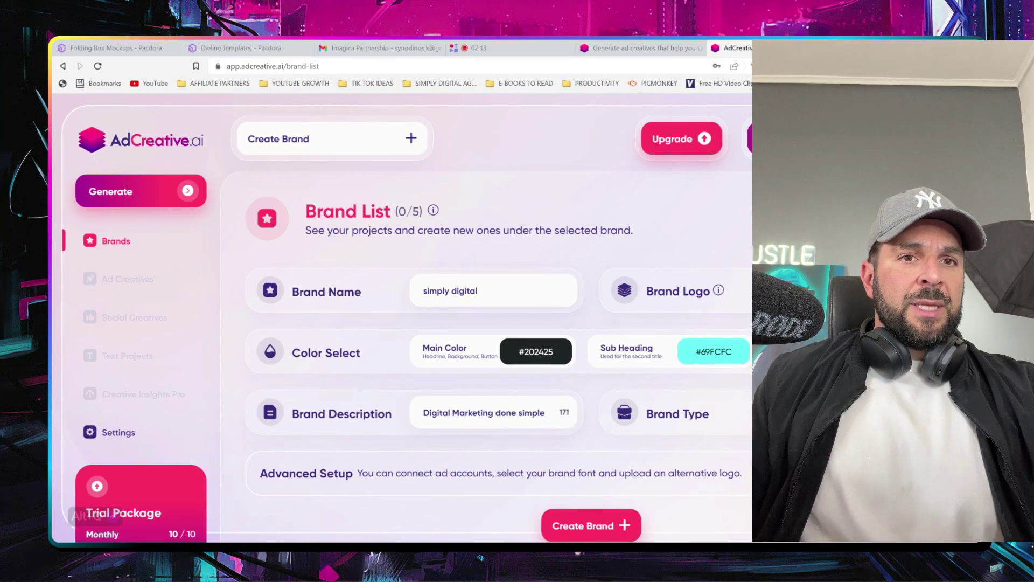
pyautogui.scroll(-2, 623, 501)
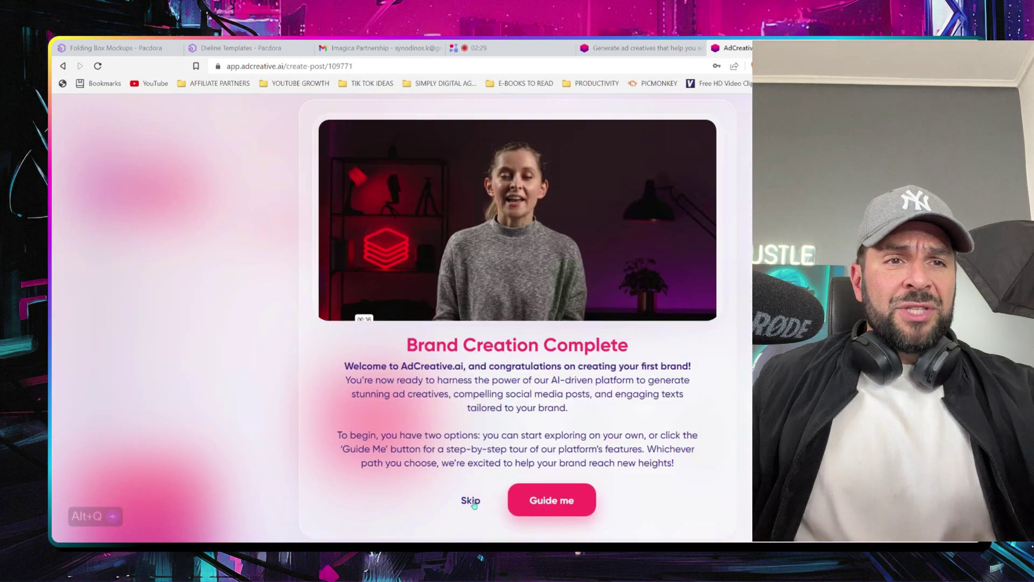
# Skip the tour, keep Vertical 1080x1350, and save 'Small business owners' as target audience
pyautogui.click(470, 498)
pyautogui.scroll(-3, 332, 301)
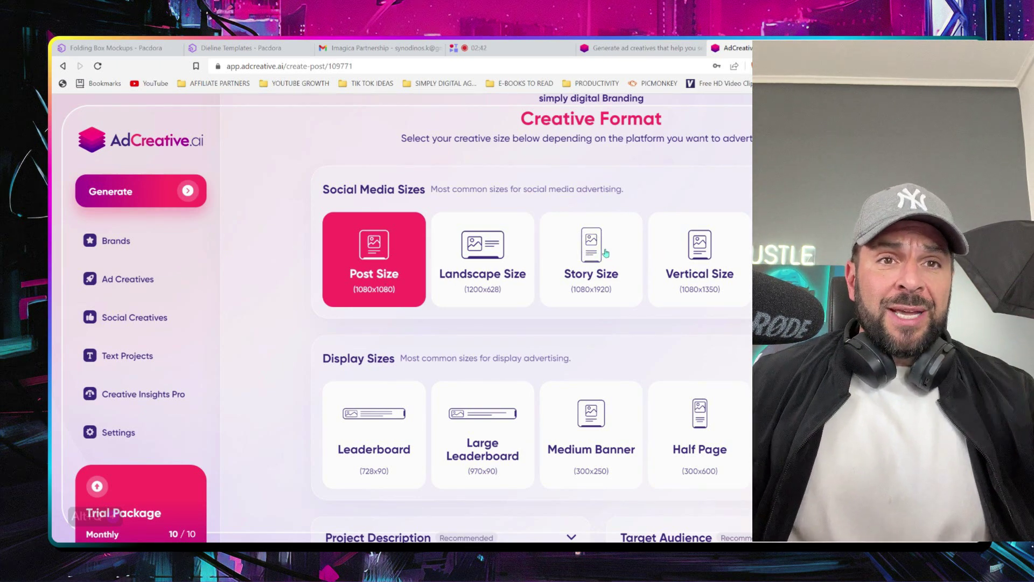
pyautogui.scroll(-1, 602, 255)
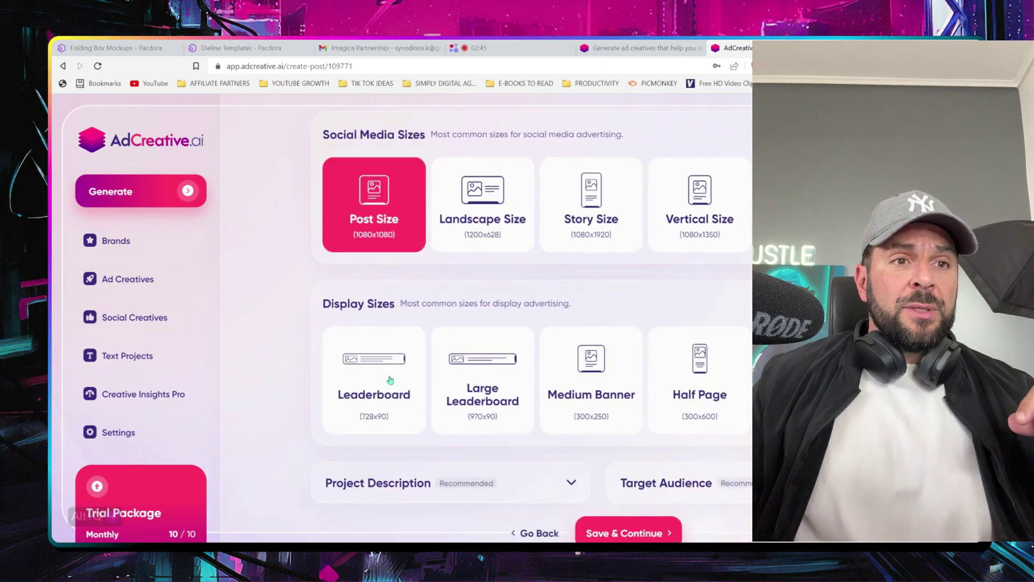
pyautogui.scroll(-1, 416, 375)
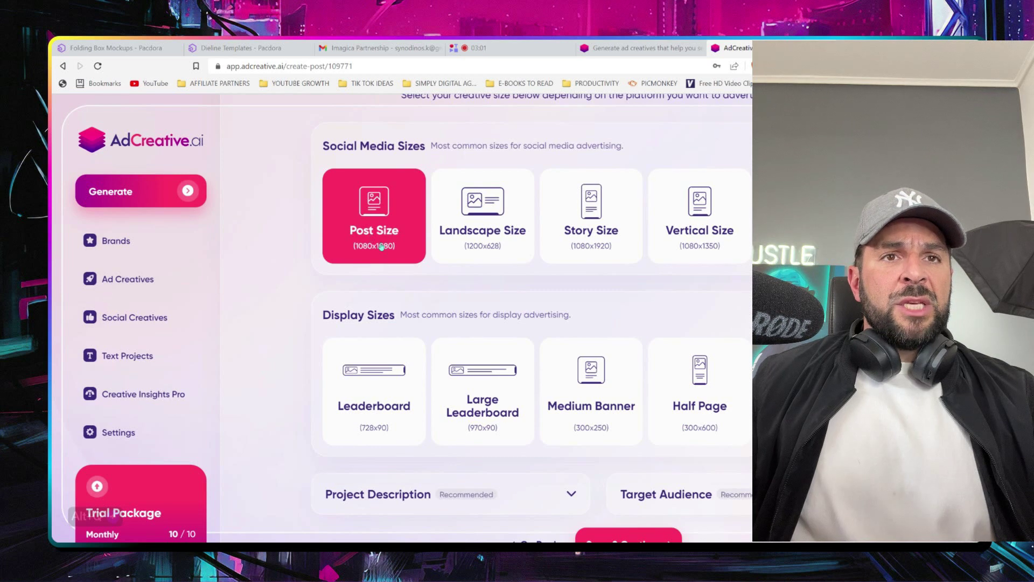
pyautogui.scroll(-1, 382, 247)
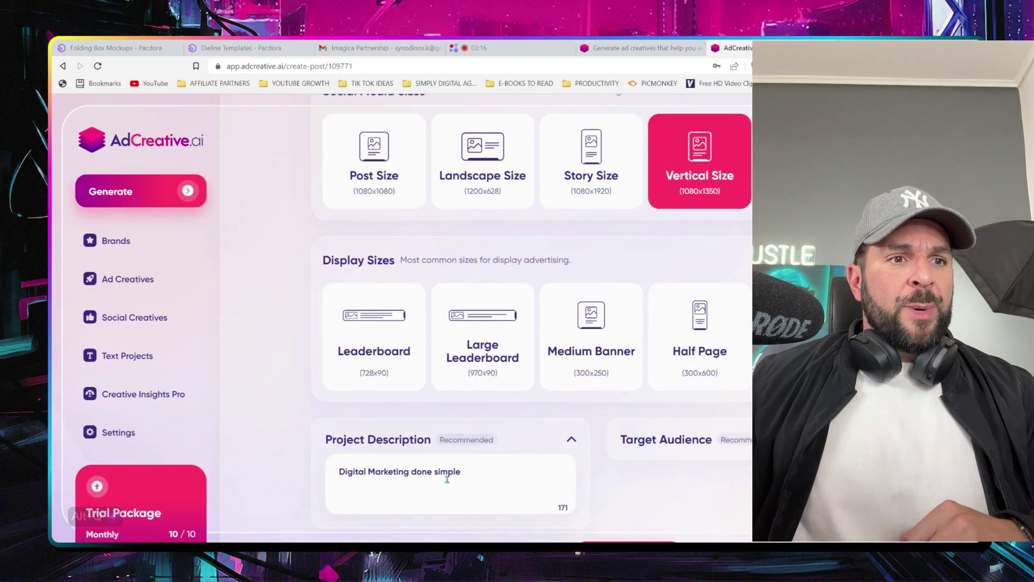
pyautogui.click(457, 467)
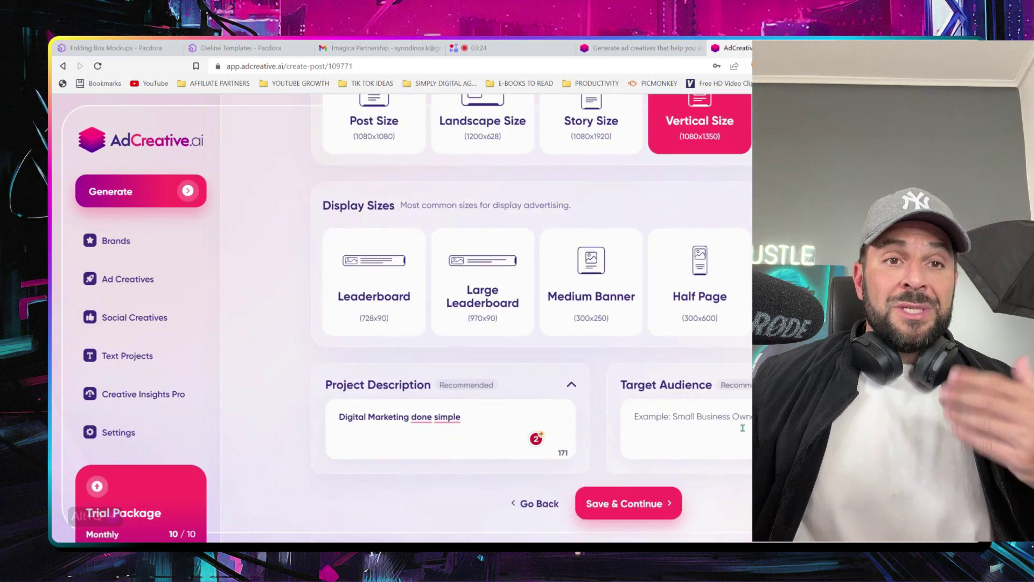
pyautogui.write('Small')
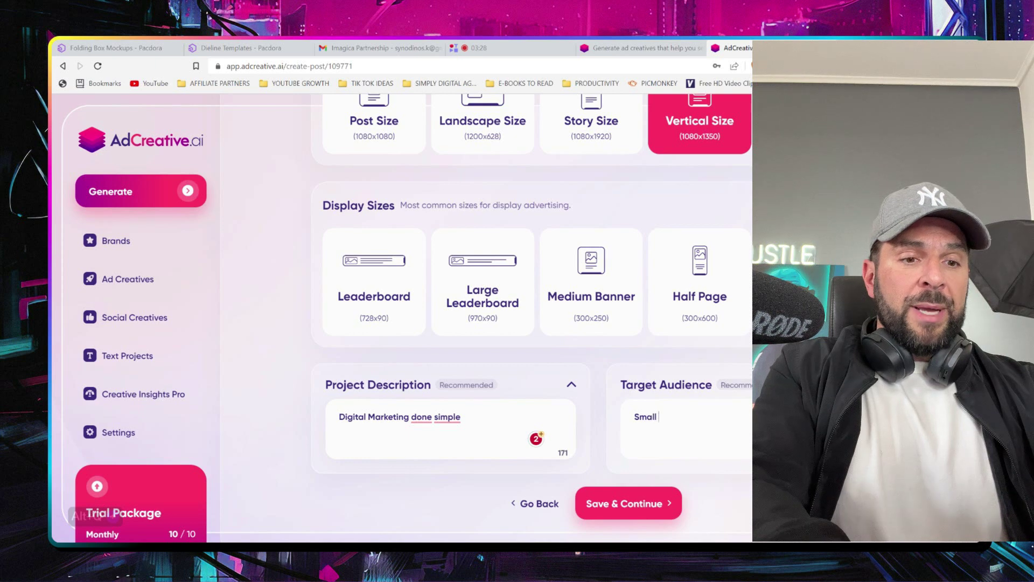
pyautogui.write(' business owners')
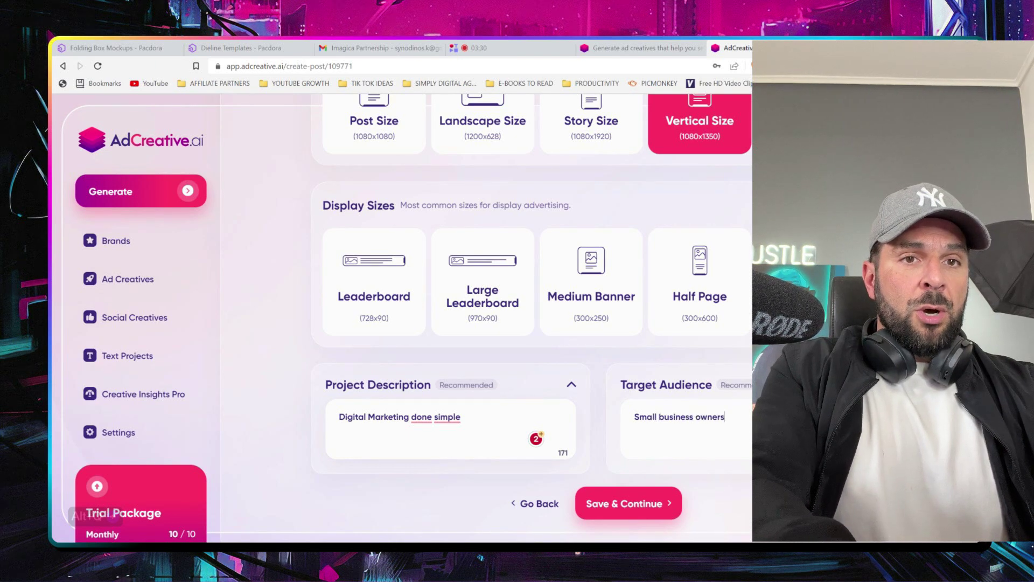
pyautogui.click(628, 503)
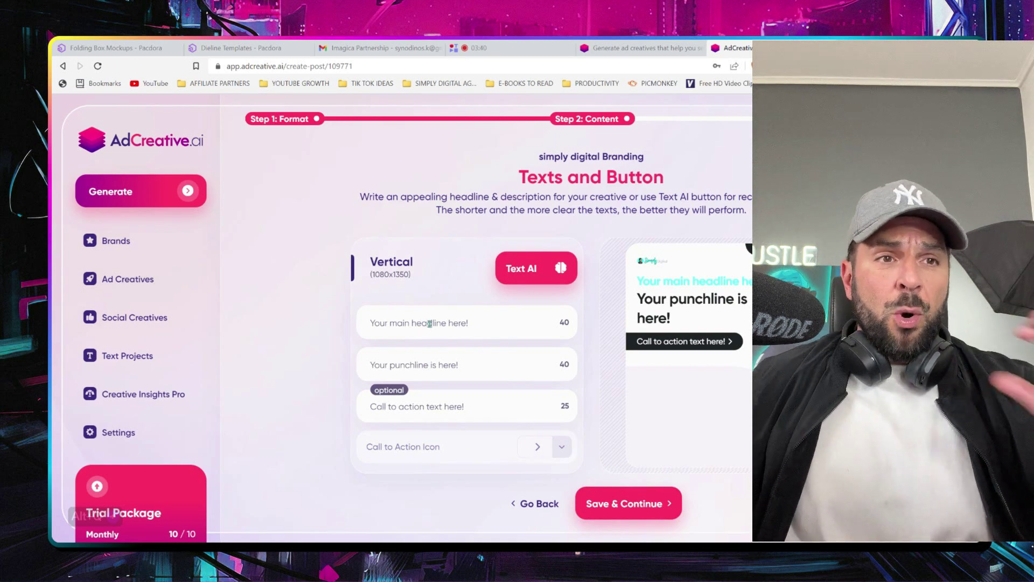
# Generate the AI ad texts in English
pyautogui.click(542, 279)
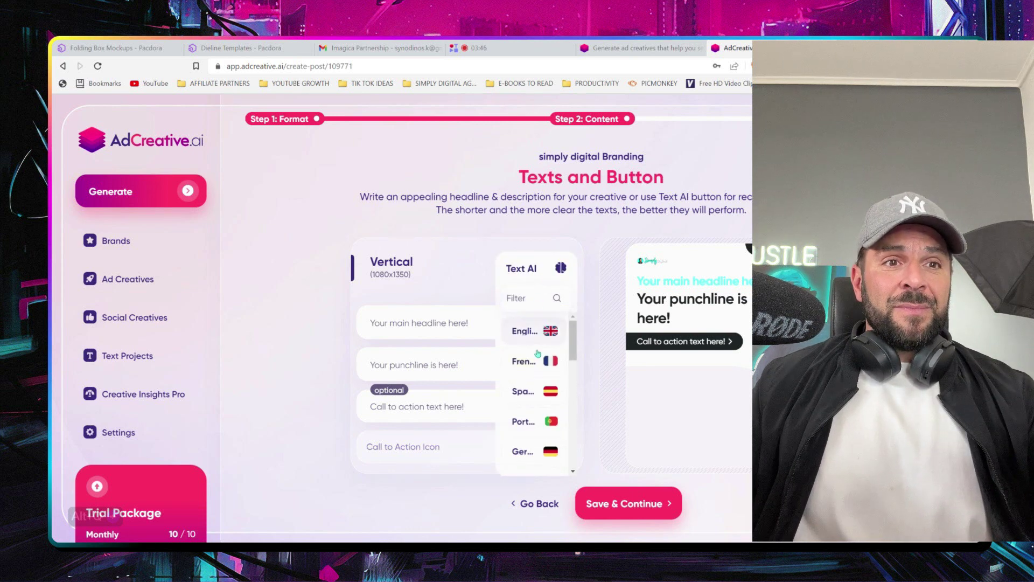
pyautogui.scroll(-3, 534, 365)
pyautogui.scroll(3, 534, 365)
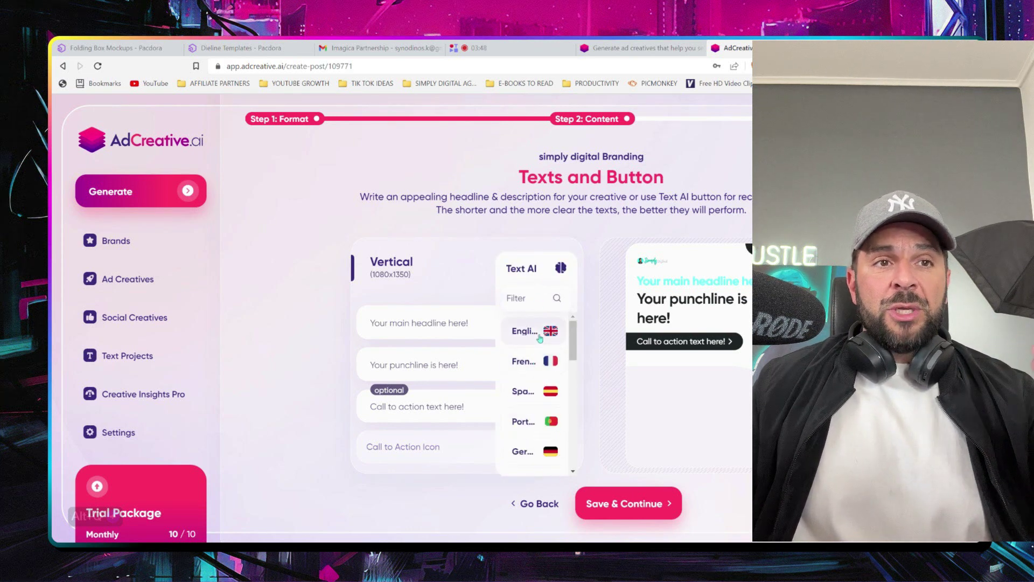
pyautogui.click(539, 339)
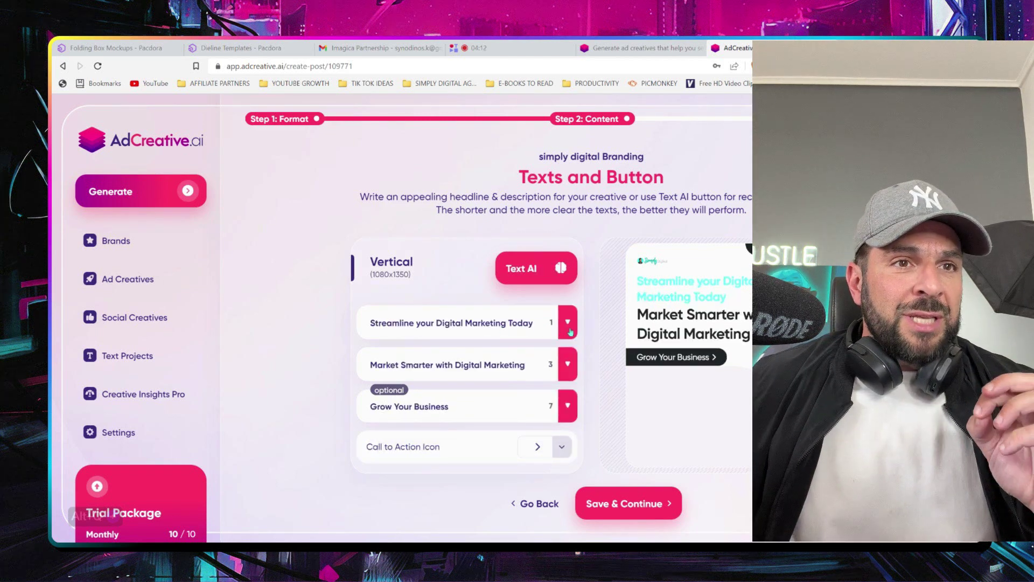
# Pick headline 'Make Digital Marketing Simple Again' and punchline 'Reach More Customers Through Digital'
pyautogui.click(569, 326)
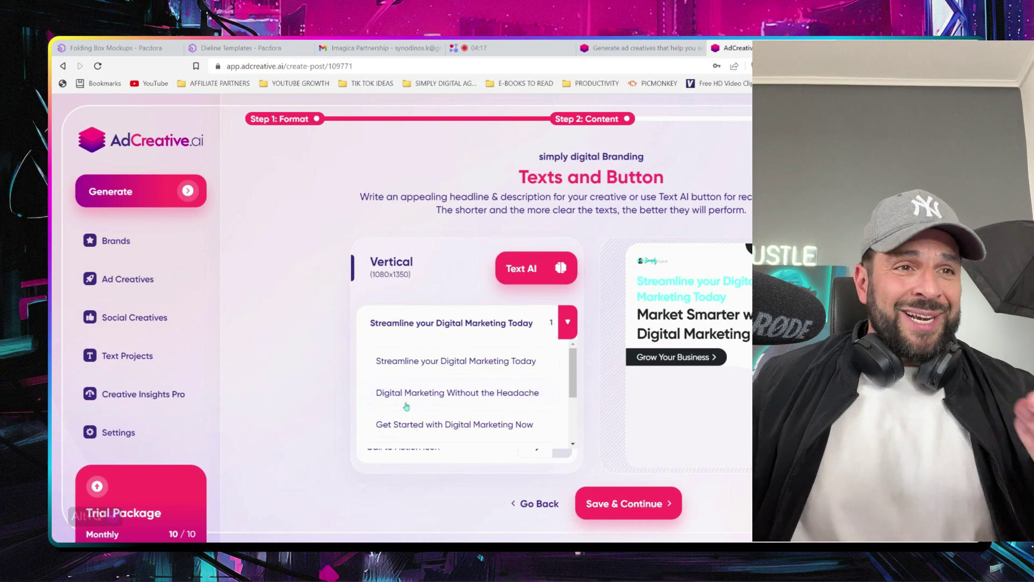
pyautogui.scroll(-2, 422, 399)
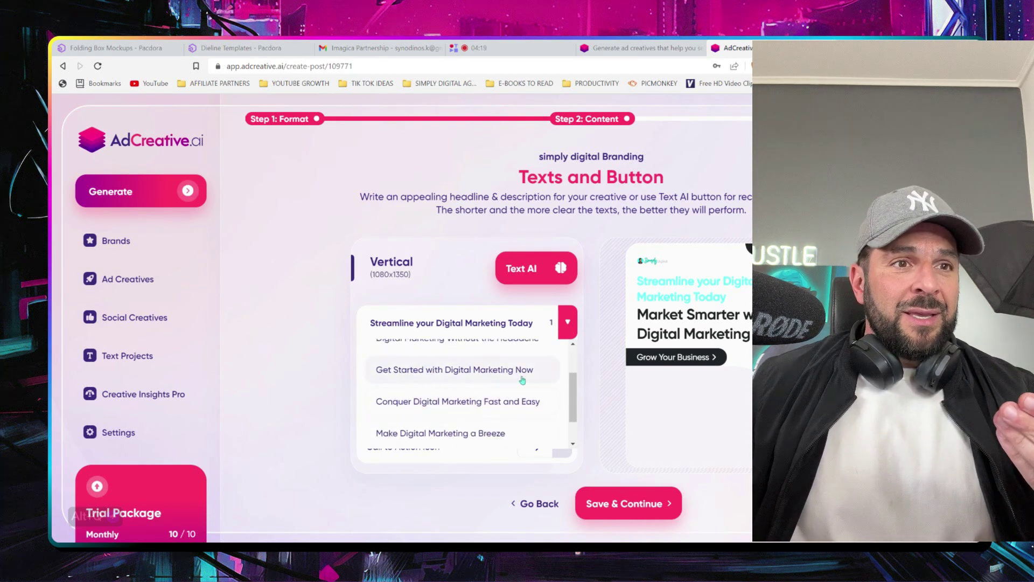
pyautogui.scroll(-1, 434, 400)
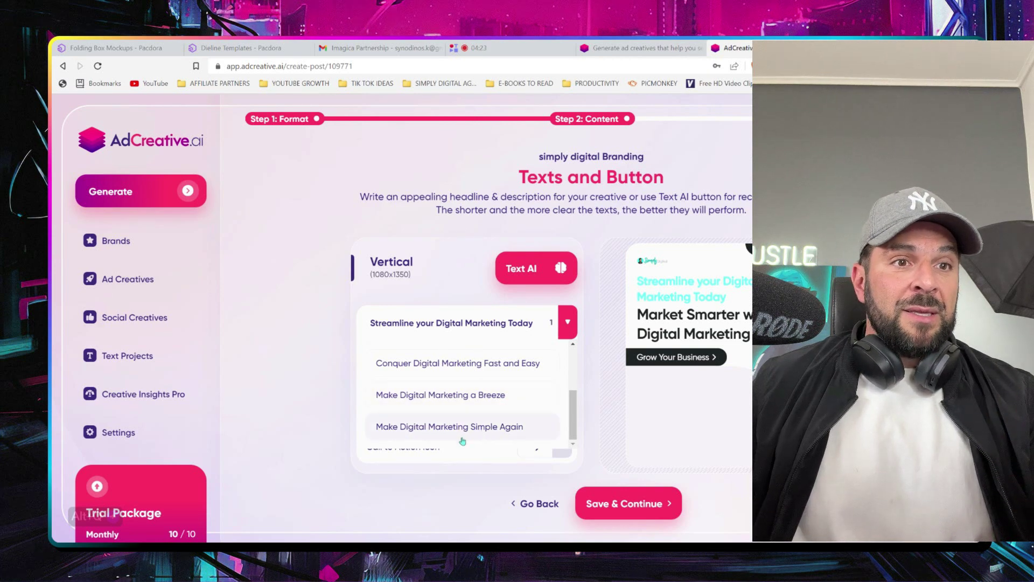
pyautogui.click(507, 428)
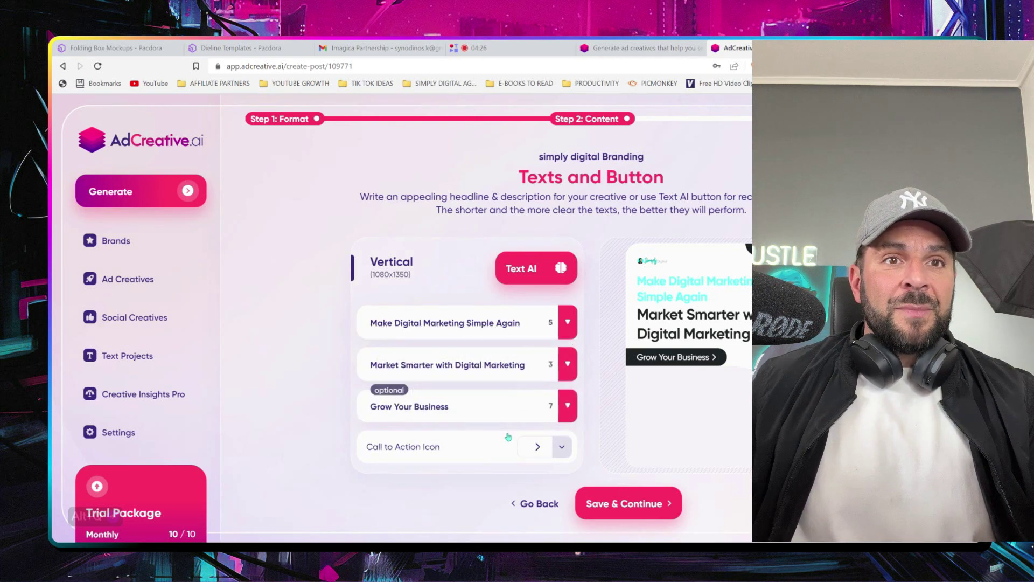
pyautogui.click(570, 368)
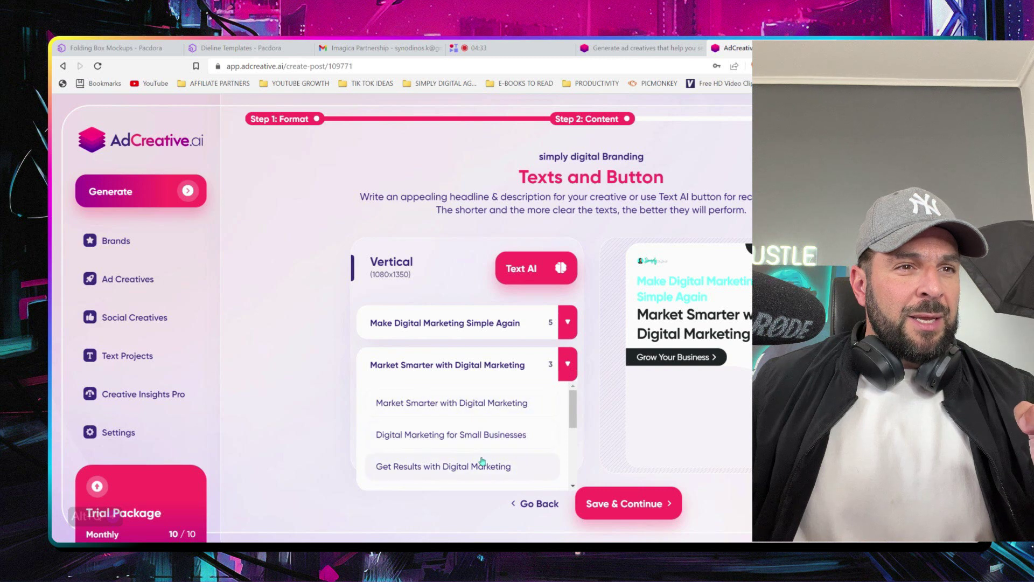
pyautogui.scroll(-4, 482, 461)
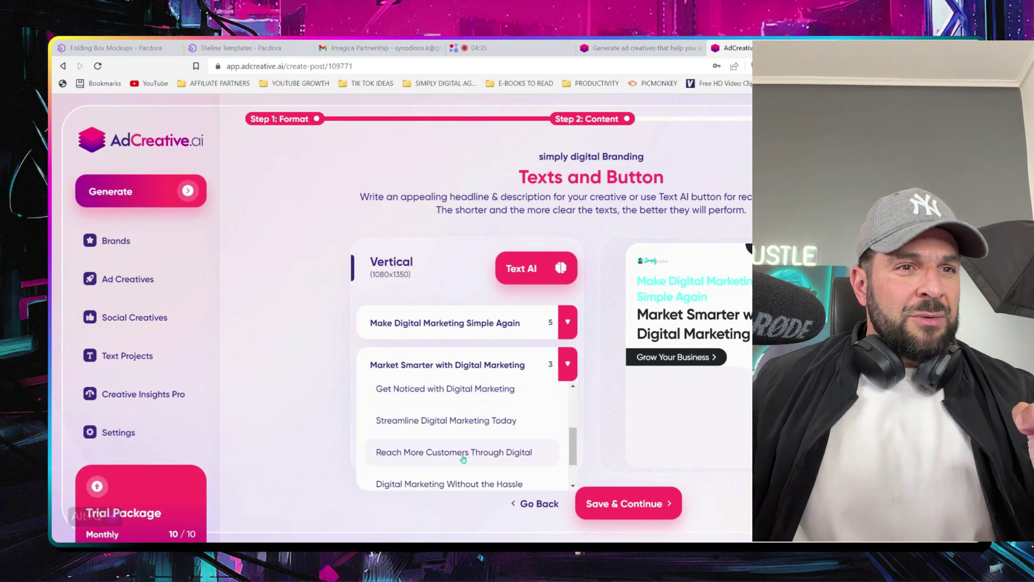
pyautogui.click(457, 453)
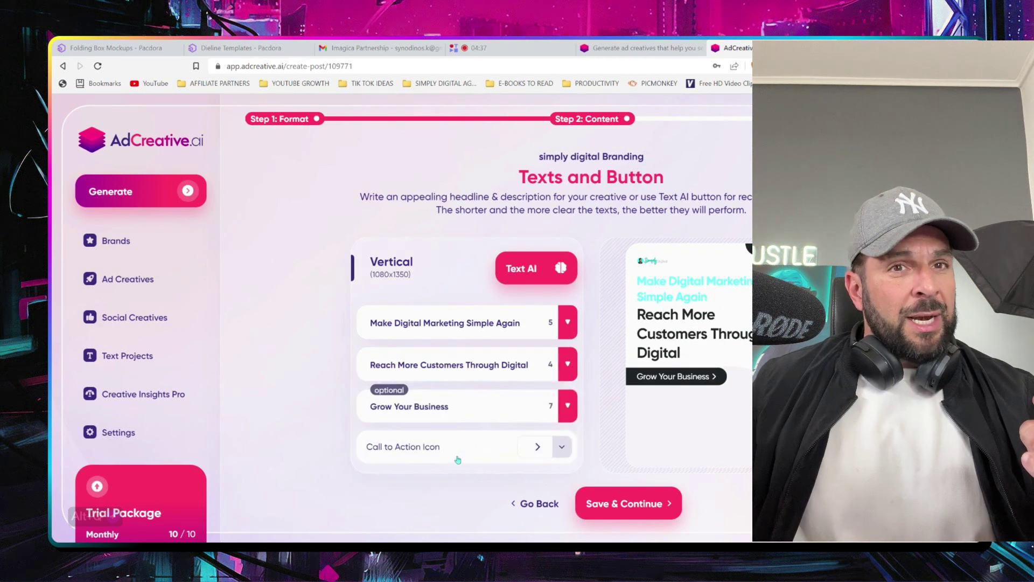
# Choose a different call-to-action icon and save the texts
pyautogui.click(560, 449)
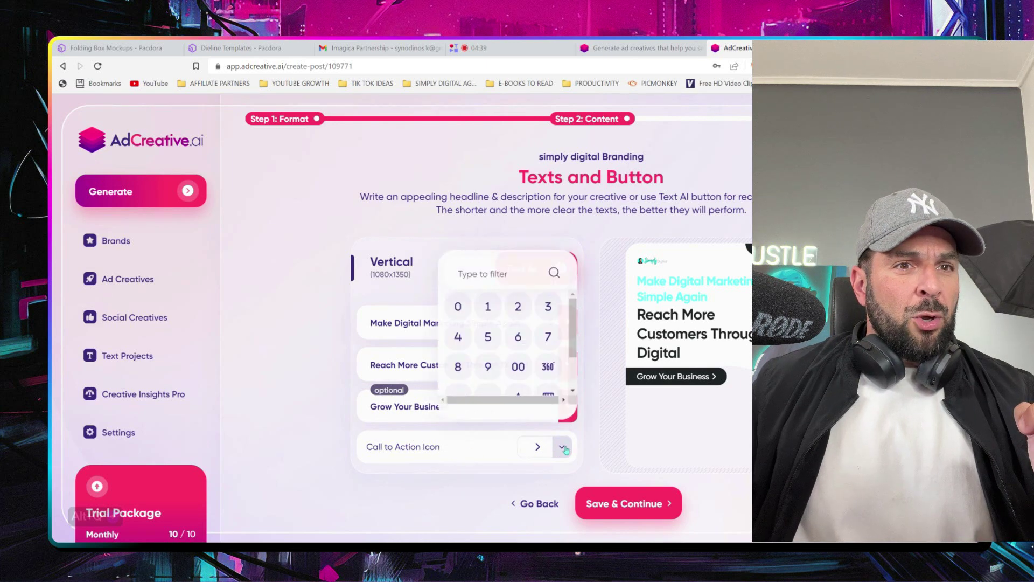
pyautogui.click(464, 360)
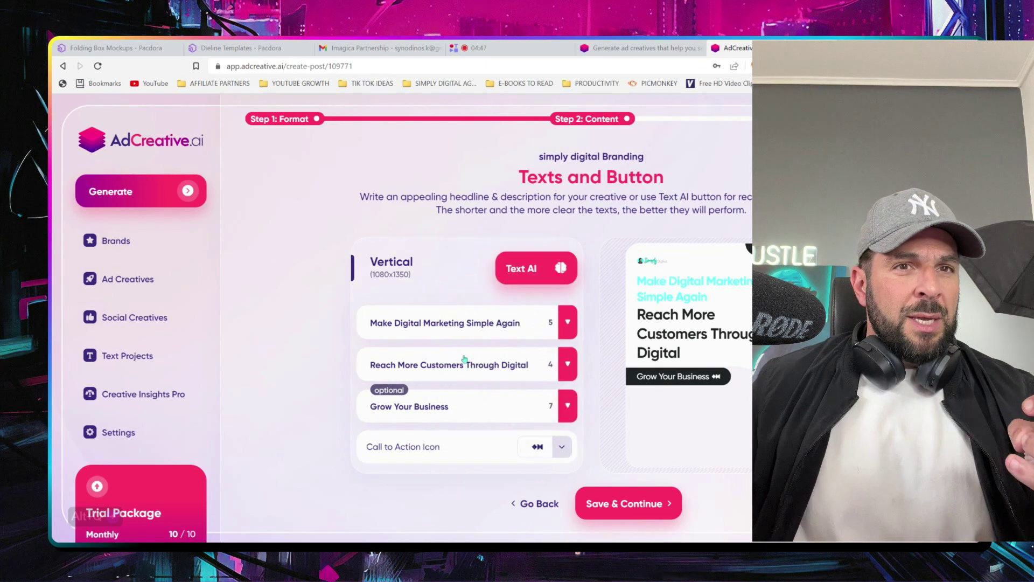
pyautogui.click(613, 503)
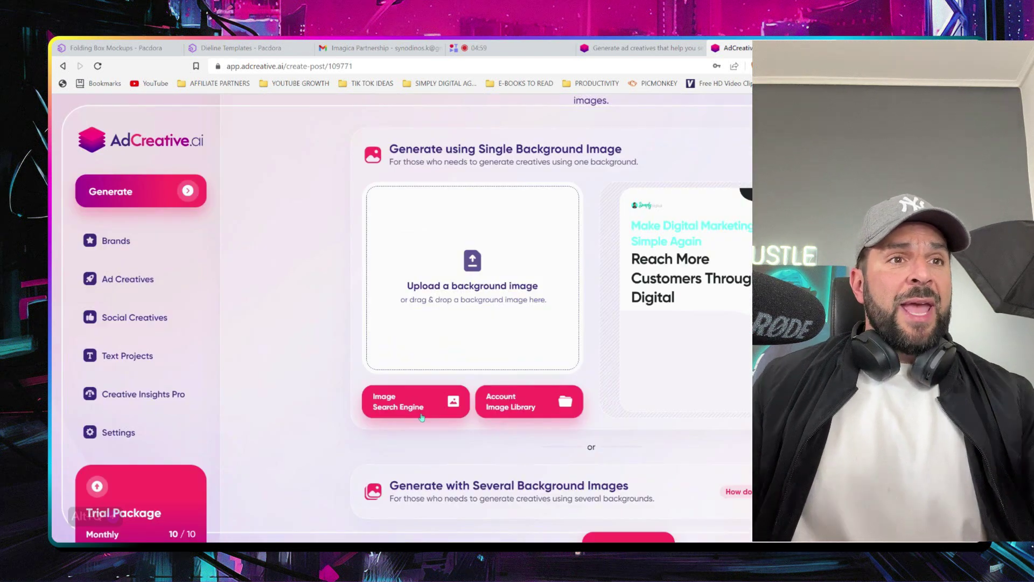
# Search the stock image database for 'digital ai' and browse the results
pyautogui.click(422, 415)
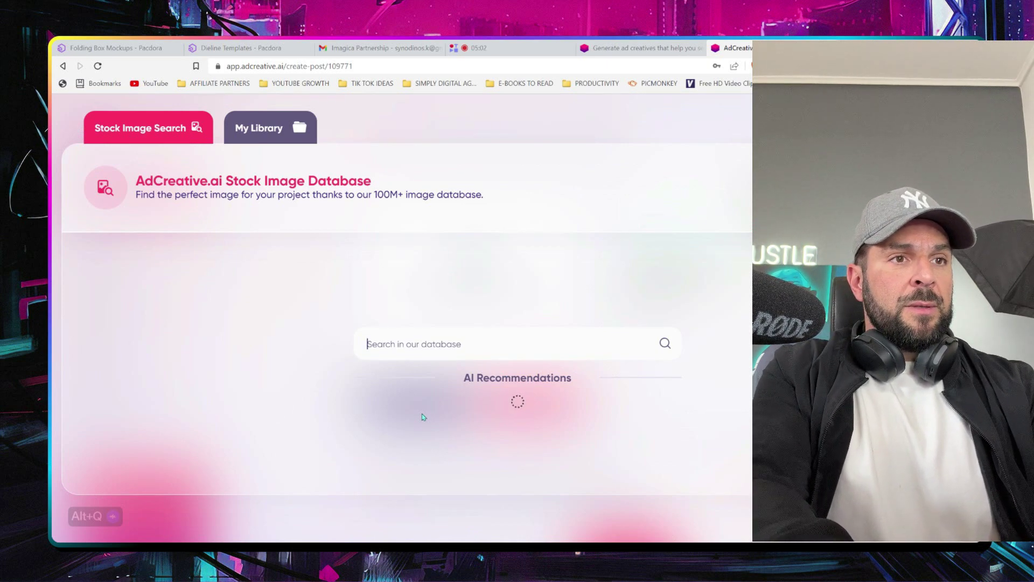
pyautogui.write('diging ai')
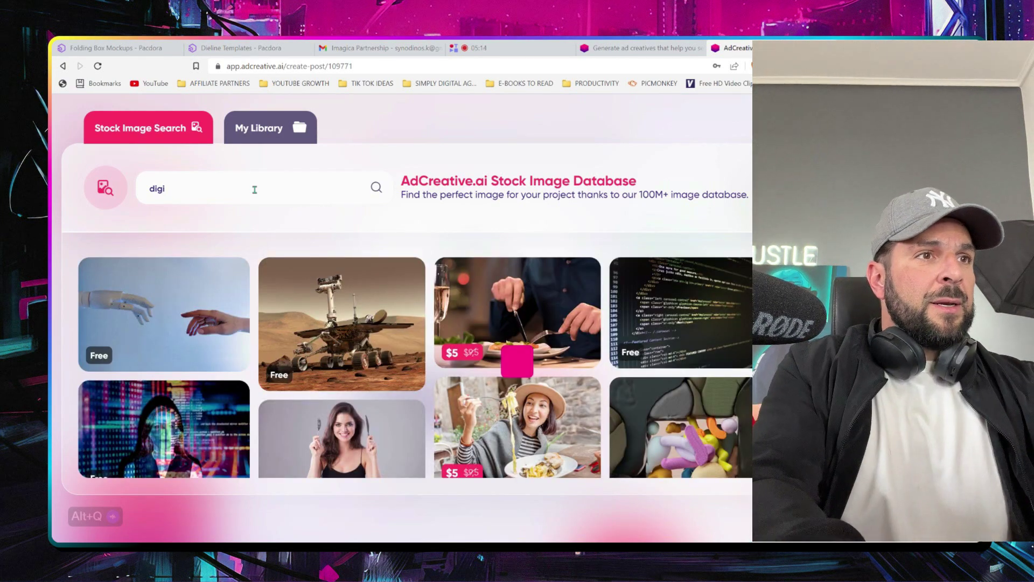
pyautogui.write('ai')
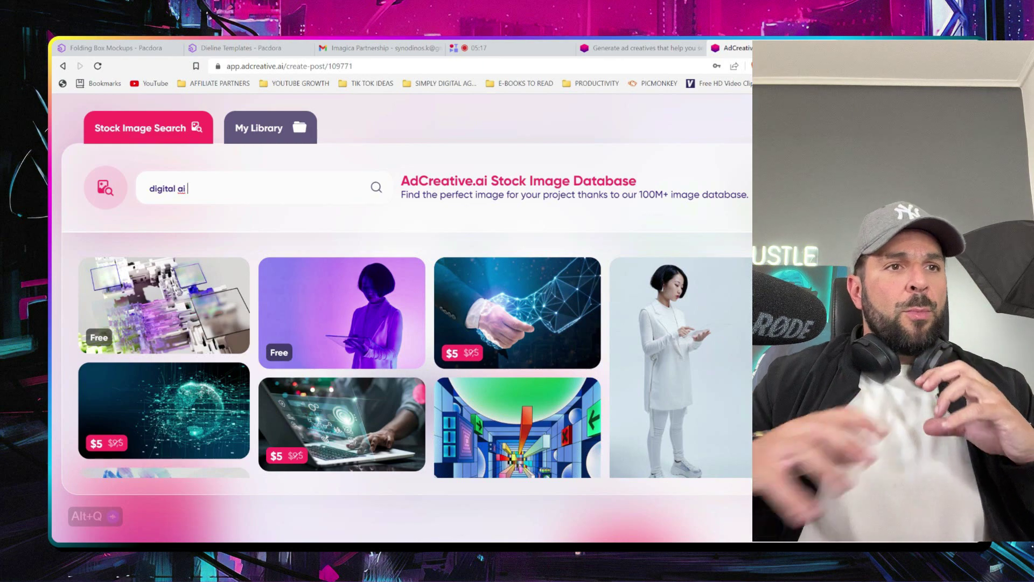
pyautogui.scroll(-5, 366, 323)
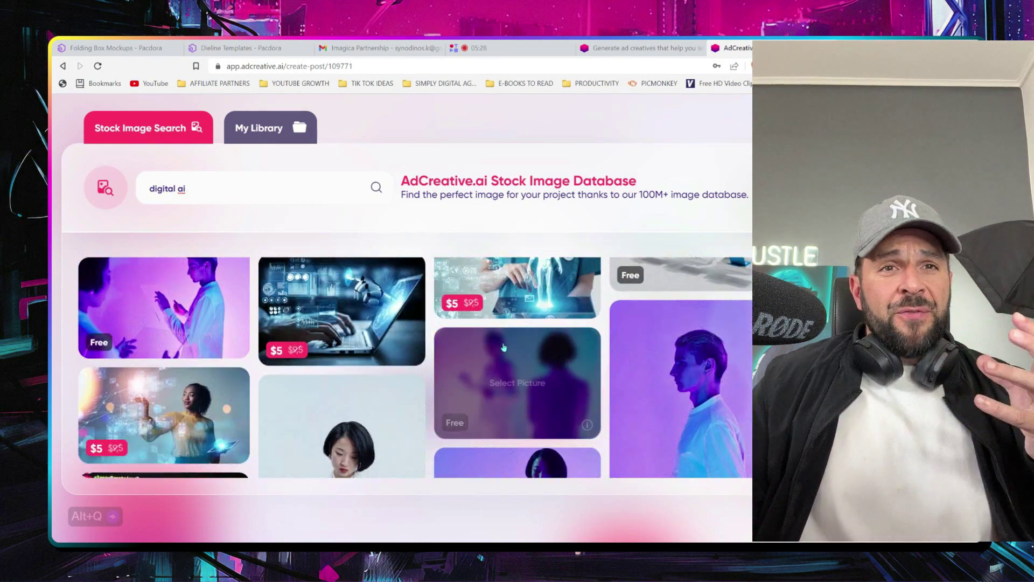
pyautogui.scroll(-3, 503, 348)
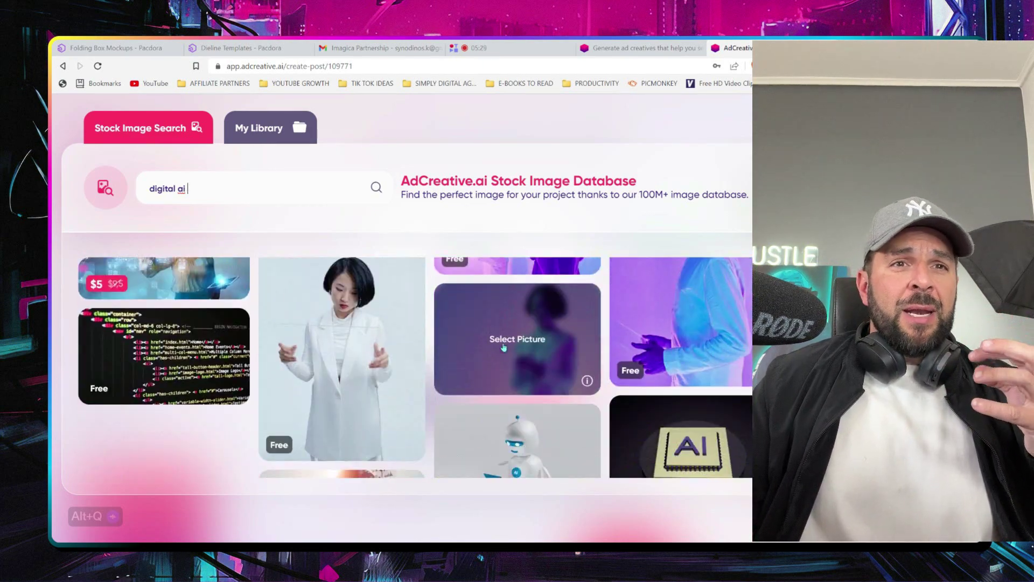
pyautogui.scroll(-4, 504, 347)
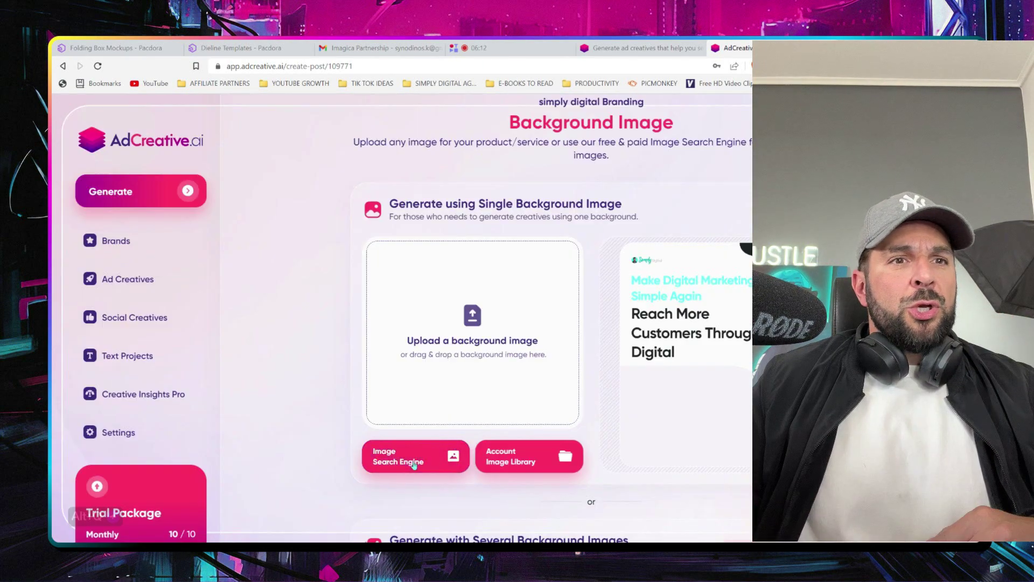
# Use the robot stock picture as background and shift its crop area
pyautogui.click(414, 458)
pyautogui.click(524, 388)
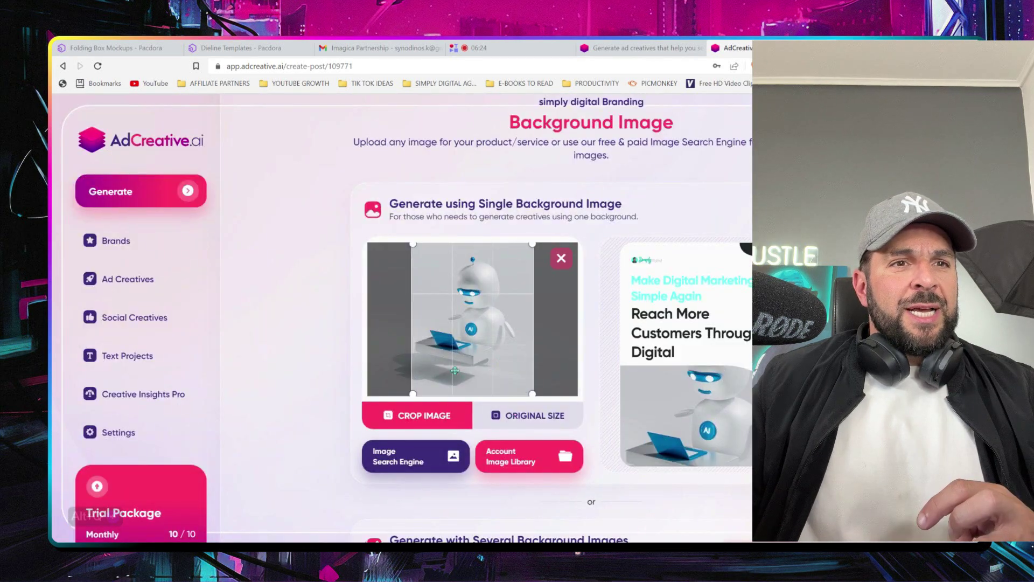
pyautogui.moveTo(466, 317); pyautogui.dragTo(516, 348)
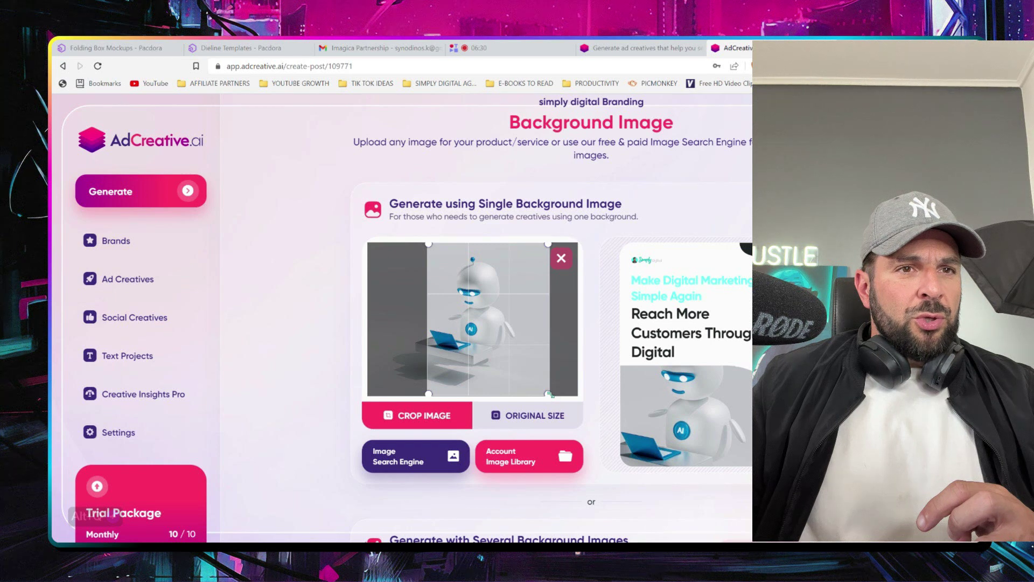
pyautogui.scroll(-3, 533, 380)
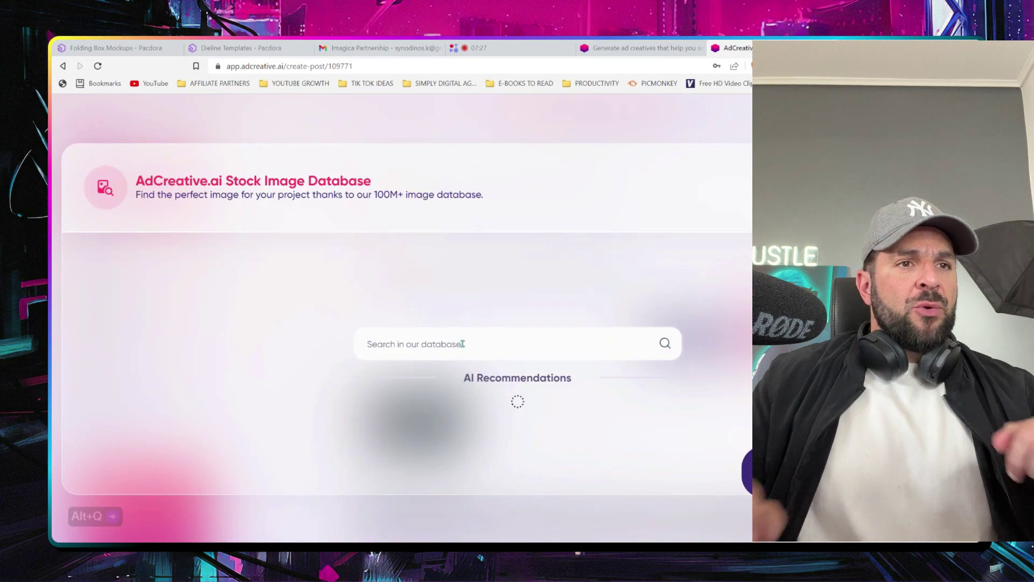
# Name the project 'simply digital 1' and save it to generate creatives
pyautogui.write('digi')
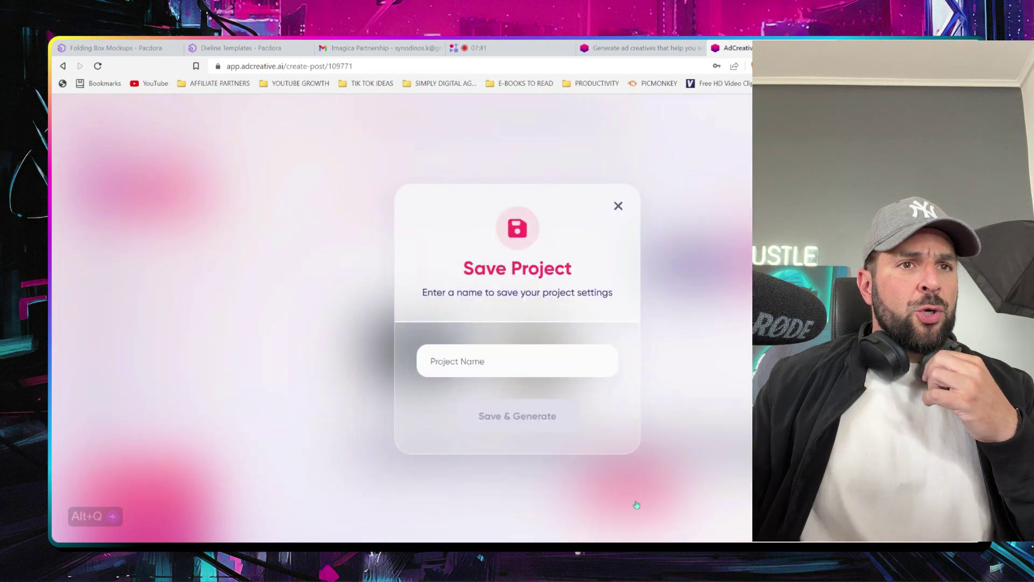
pyautogui.write('simply')
pyautogui.write(' digital 1')
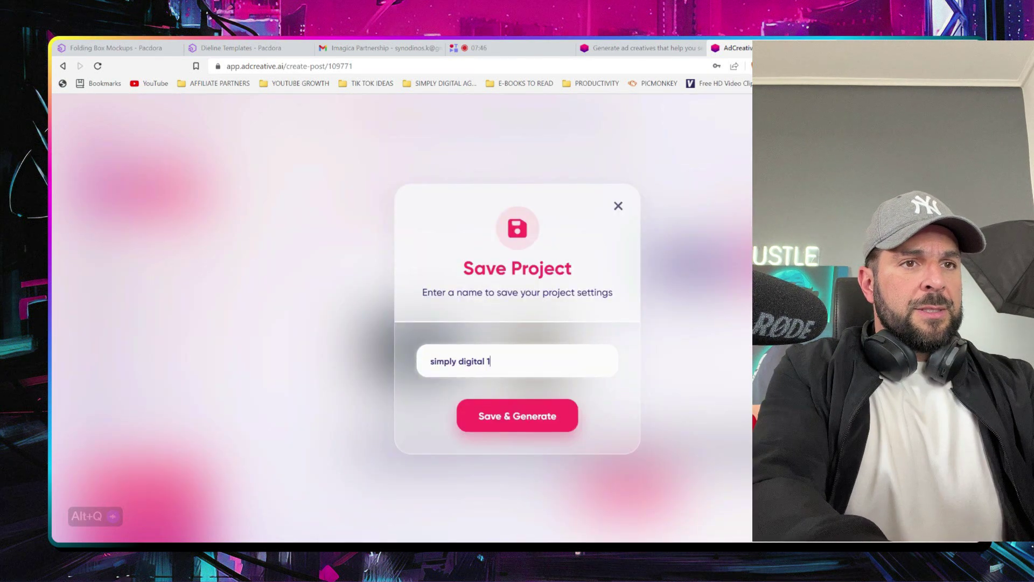
pyautogui.click(529, 428)
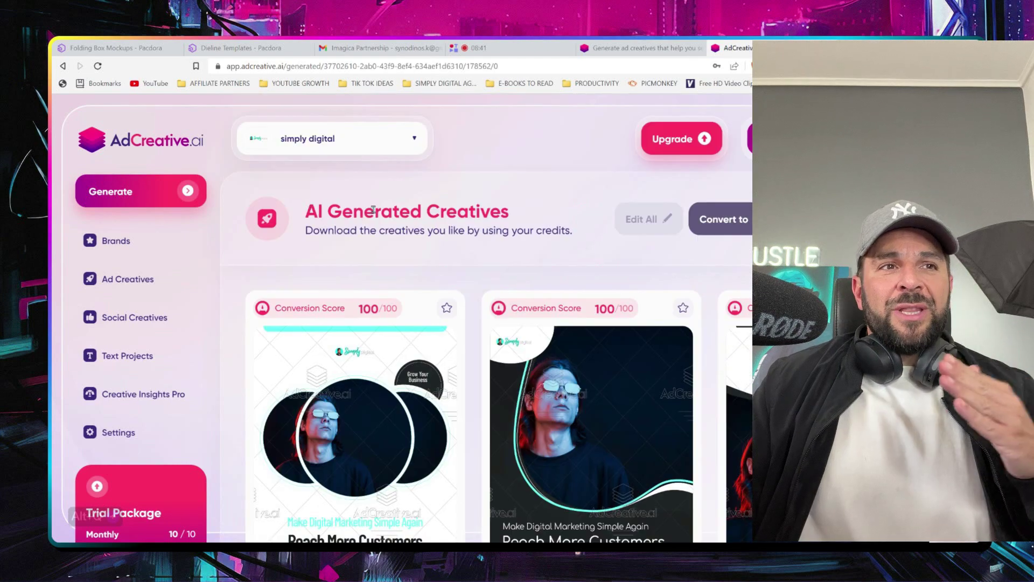
# Scroll through the generated creatives and download one via Download Options
pyautogui.scroll(-6, 425, 337)
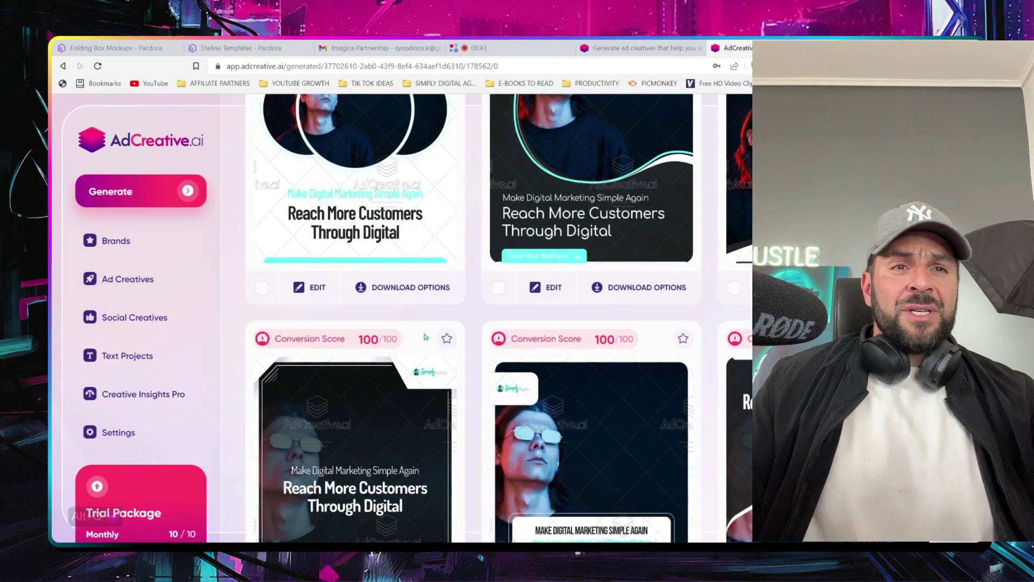
pyautogui.scroll(-4, 425, 337)
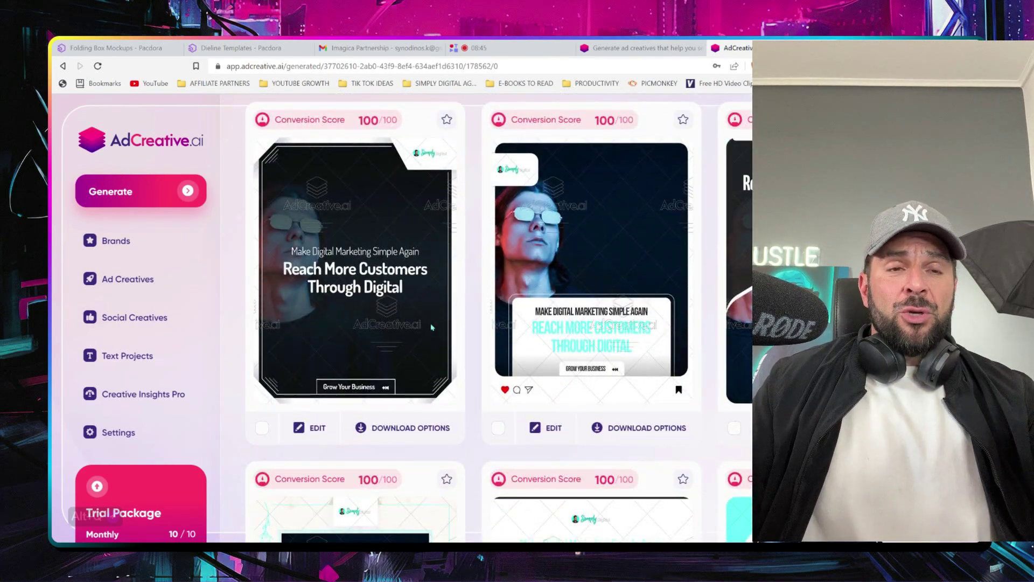
pyautogui.scroll(-7, 431, 327)
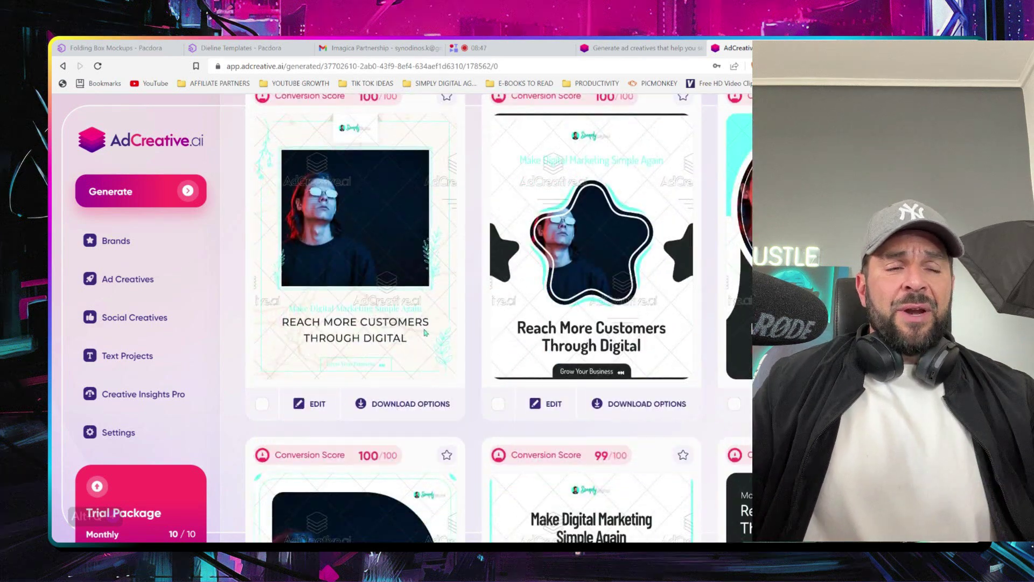
pyautogui.scroll(-10, 426, 334)
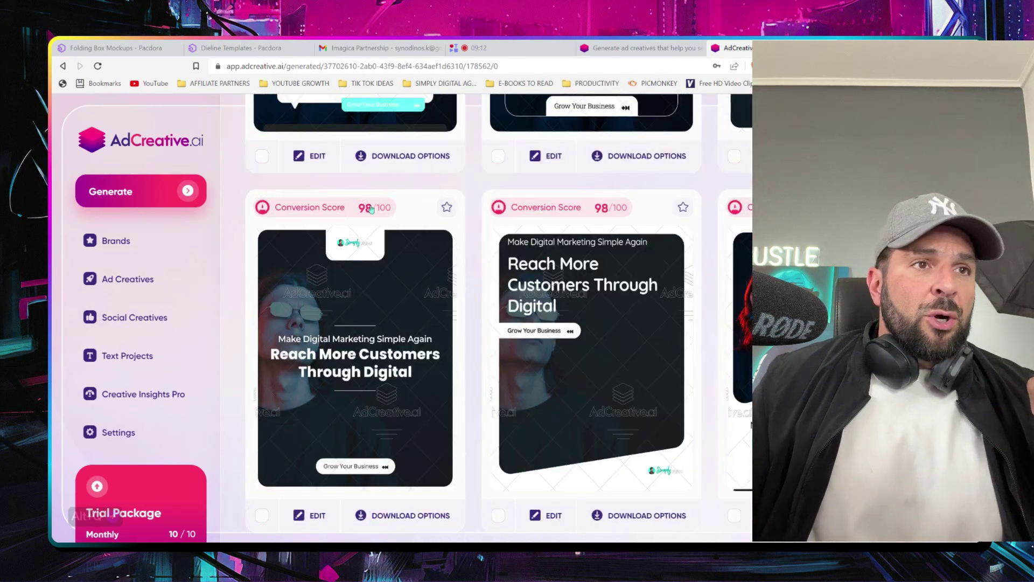
pyautogui.moveTo(372, 210)
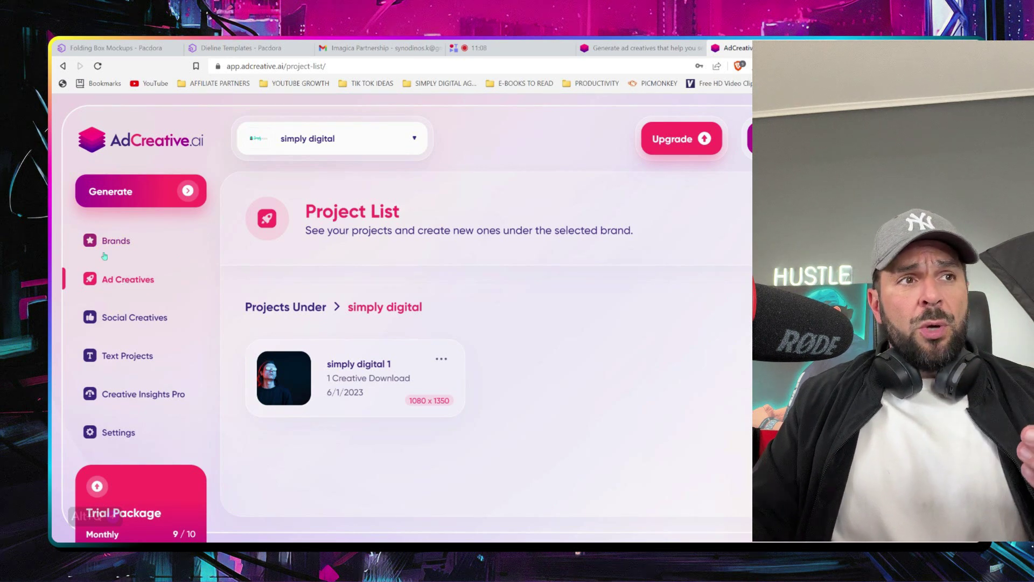
# Request Pain-Agitate-Solution, Professional-tone copy for simplydigital.gr with CTA 'call us now'
pyautogui.click(108, 241)
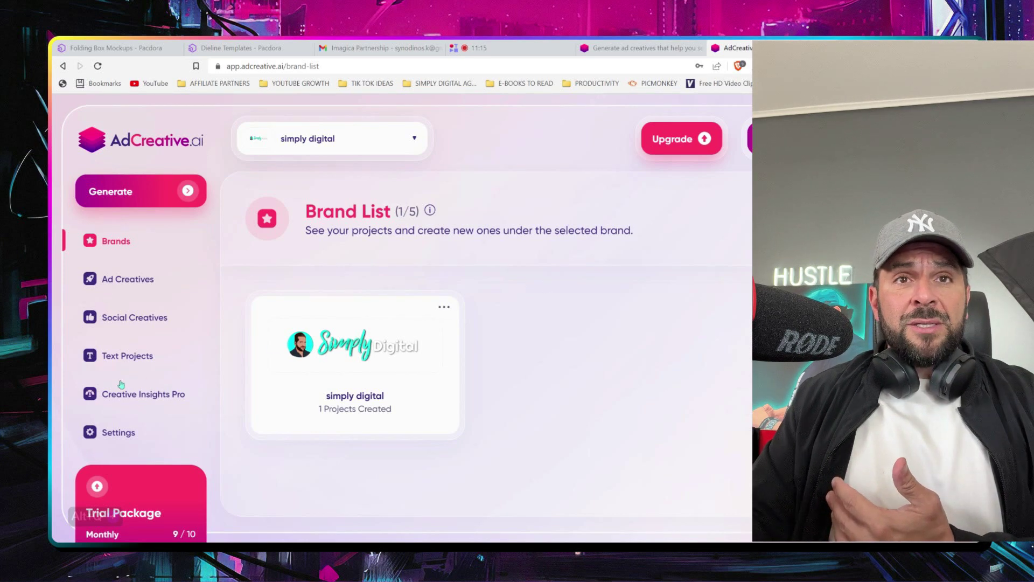
pyautogui.click(127, 356)
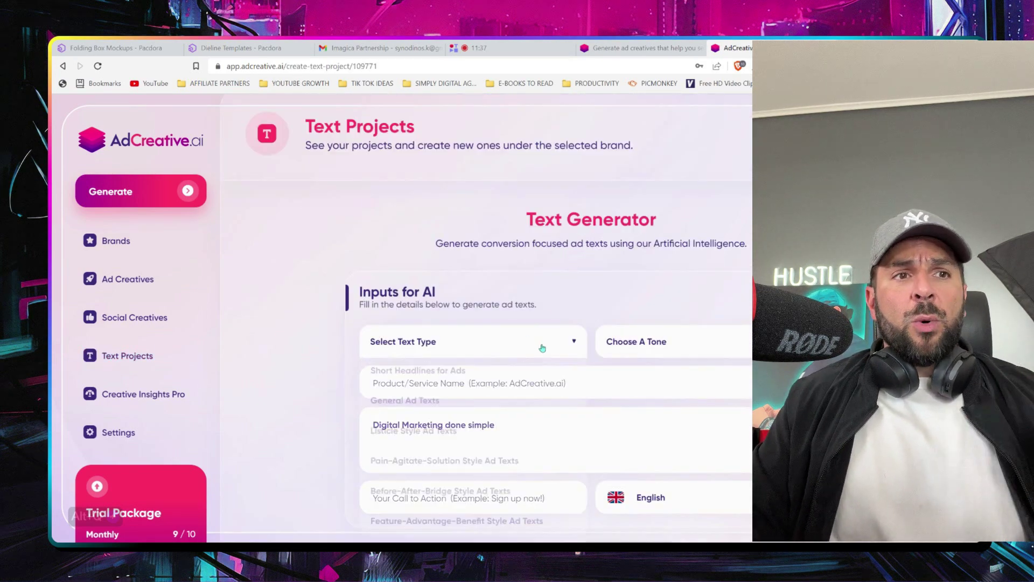
pyautogui.click(540, 347)
pyautogui.scroll(-1, 518, 370)
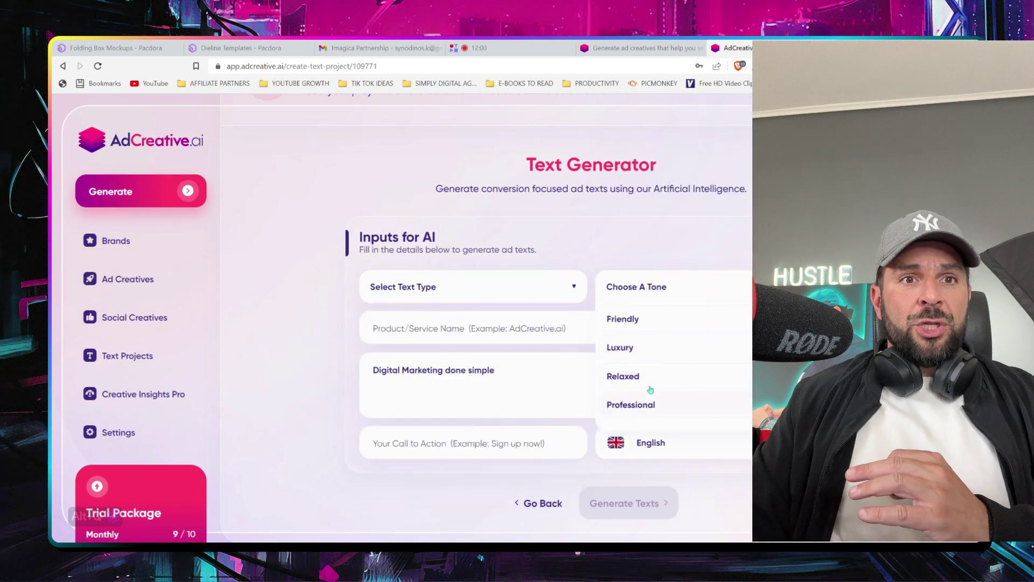
pyautogui.click(648, 405)
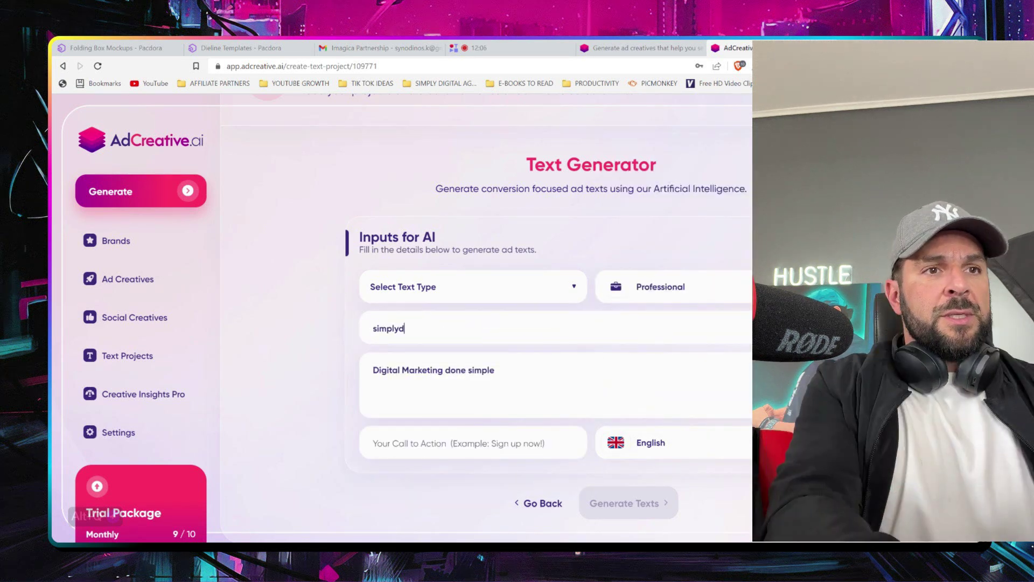
pyautogui.write('ital.gr')
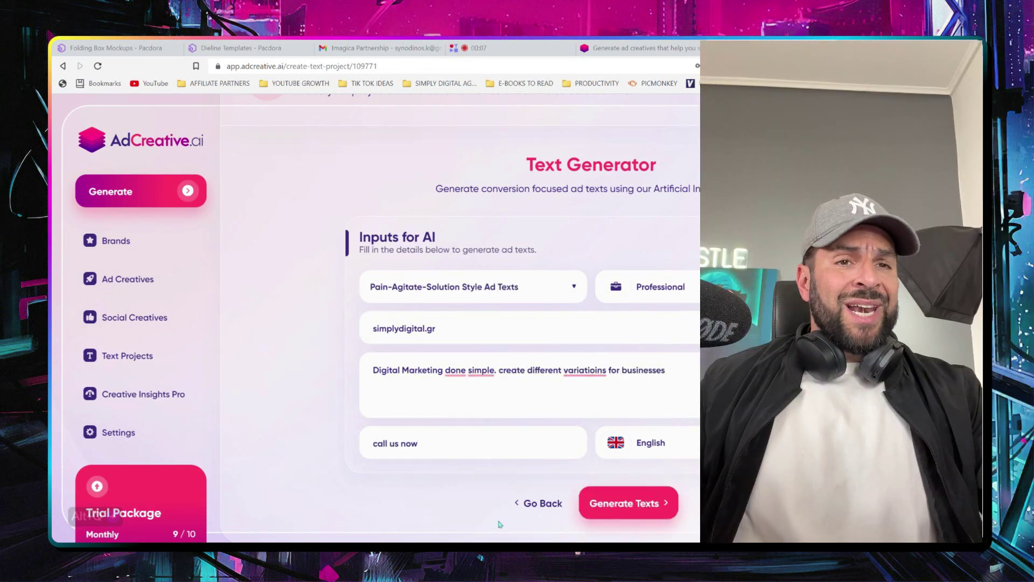
pyautogui.click(663, 511)
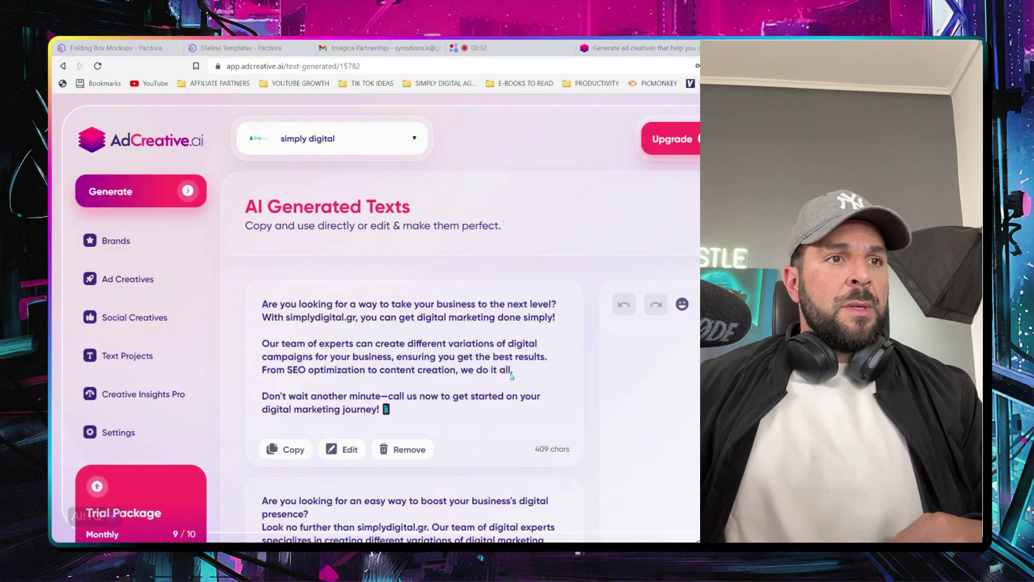
# Review the two generated simplydigital.gr ad copies of 409 and 620 characters
pyautogui.scroll(-5, 509, 372)
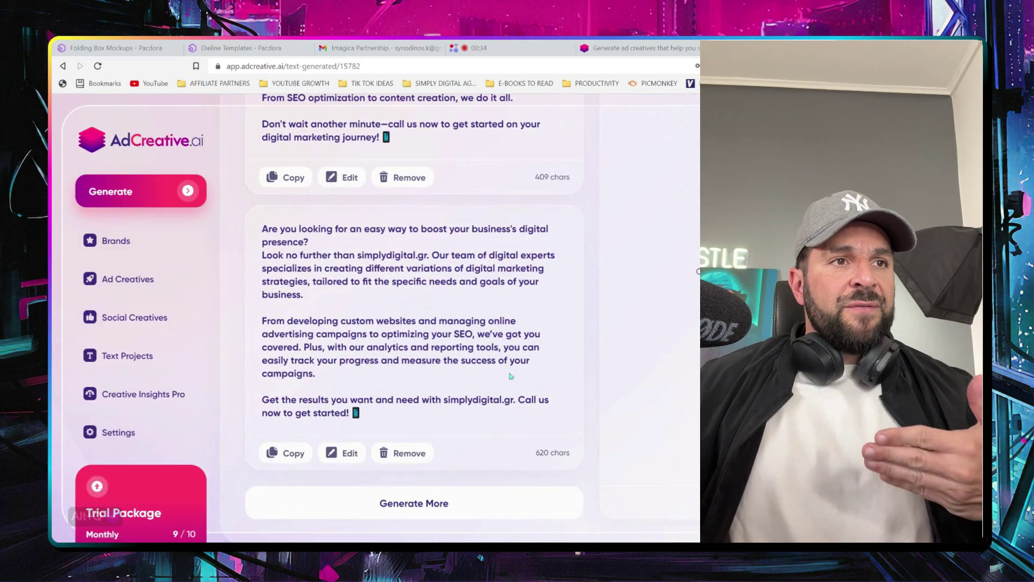
pyautogui.scroll(5, 510, 375)
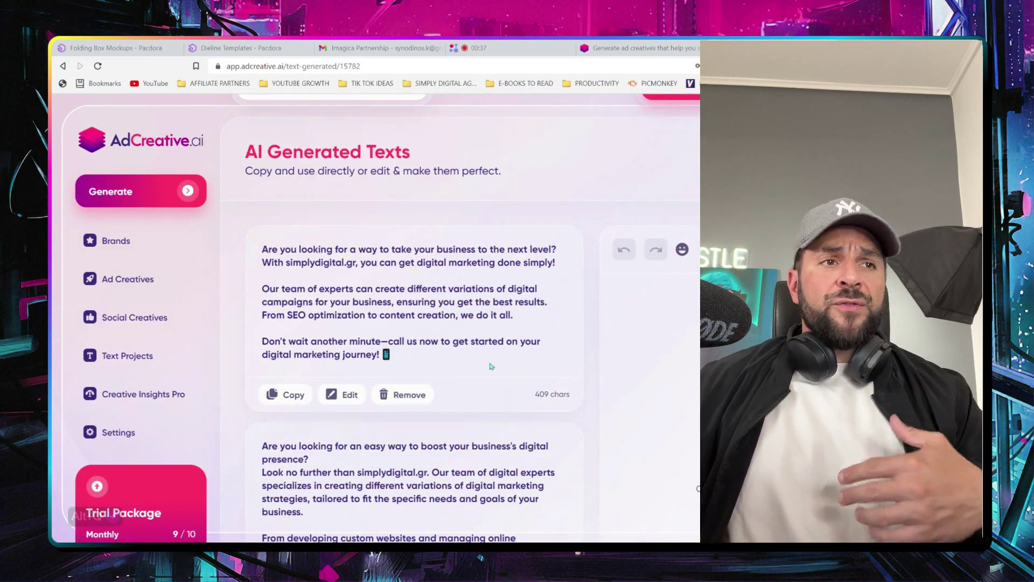
pyautogui.scroll(-4, 440, 392)
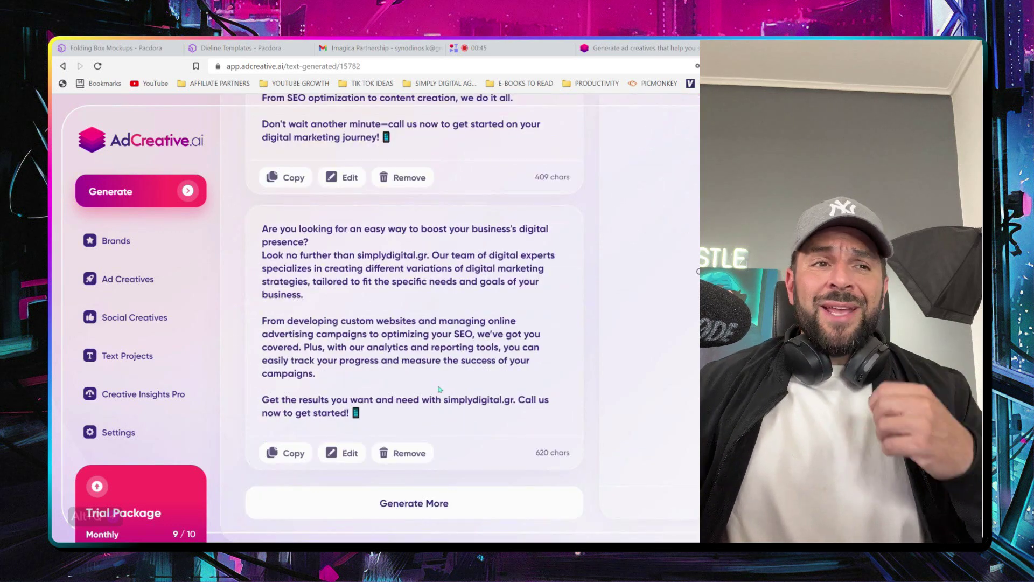